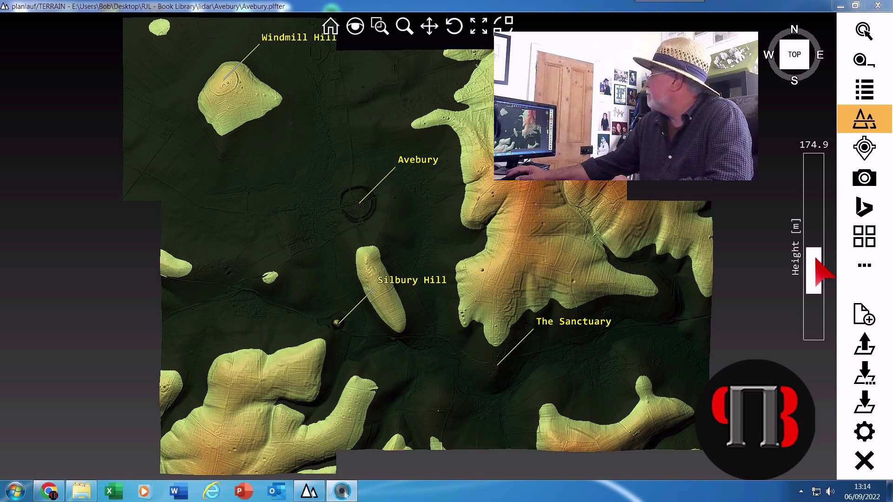
Drop the Section Plane height to 156.2 m and pan the Avebury circle to the centre
drag(815, 258, 783, 284)
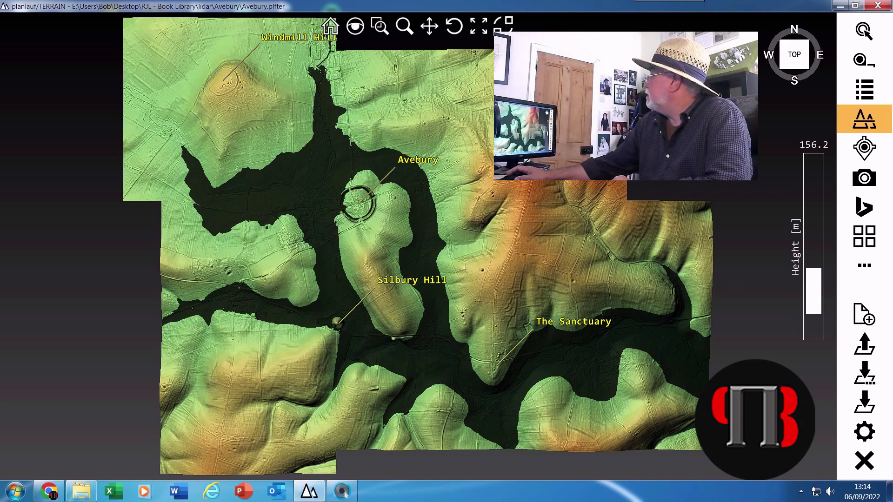
scroll(453, 125, up, 2)
scroll(457, 129, up, 1)
scroll(461, 129, up, 1)
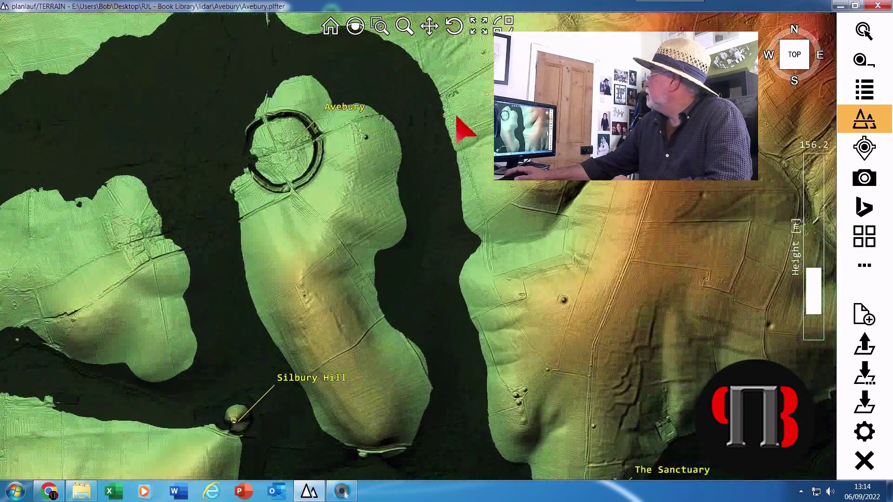
scroll(463, 122, up, 1)
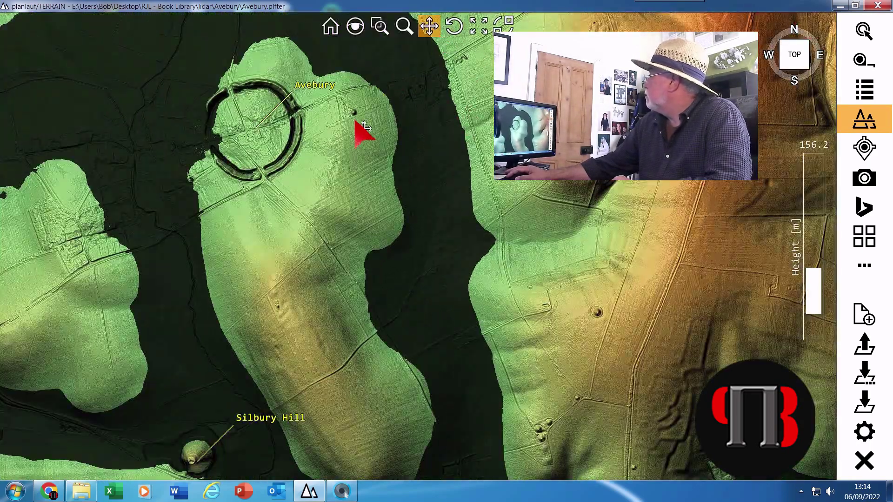
drag(362, 131, 491, 218)
scroll(492, 218, up, 1)
scroll(492, 216, up, 1)
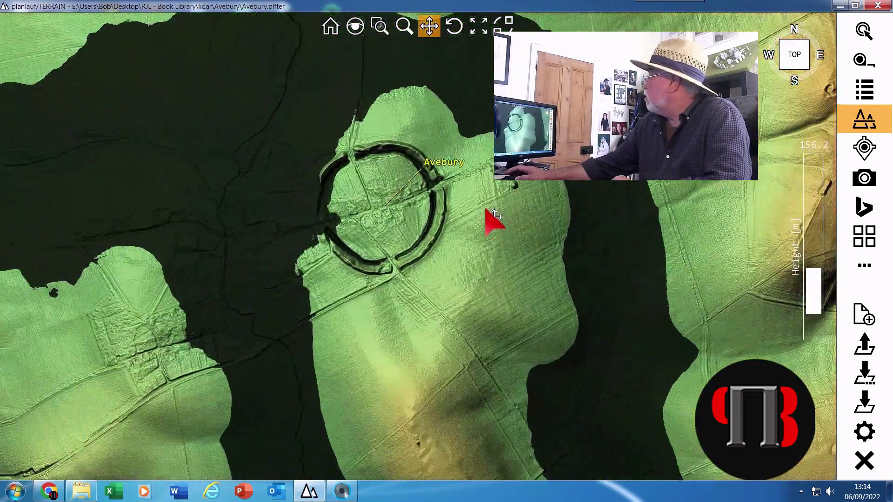
scroll(495, 213, up, 1)
drag(504, 199, 578, 239)
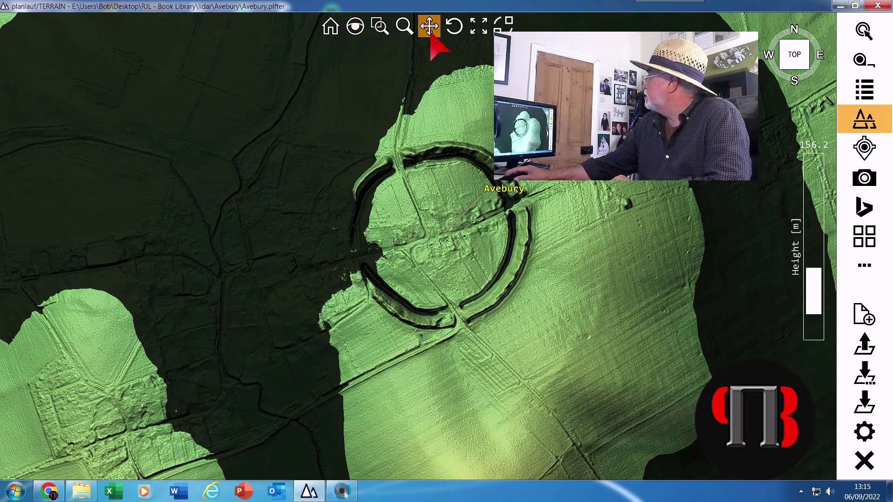
Select the Rotate tool for orbiting the terrain
click(453, 27)
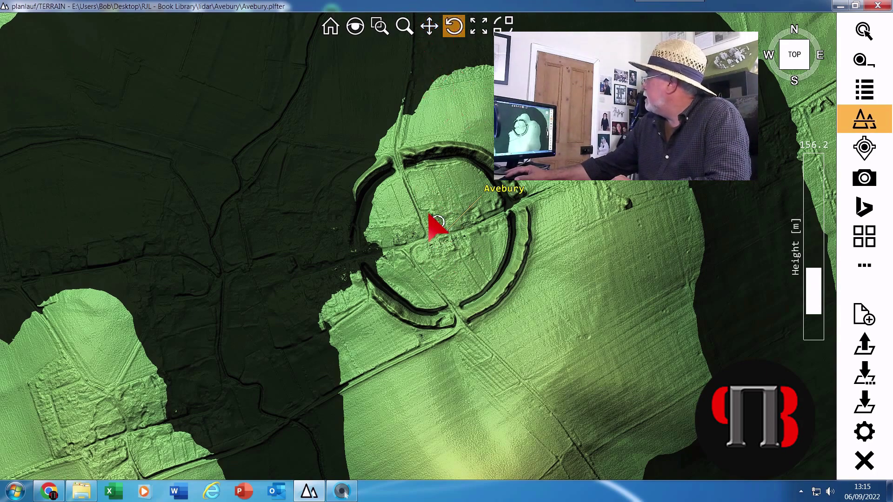
Tilt into an oblique 3-D view across the henge and pan along its bank
mouse_move(436, 223)
mouse_down()
mouse_move(393, 227)
mouse_move(382, 215)
mouse_up()
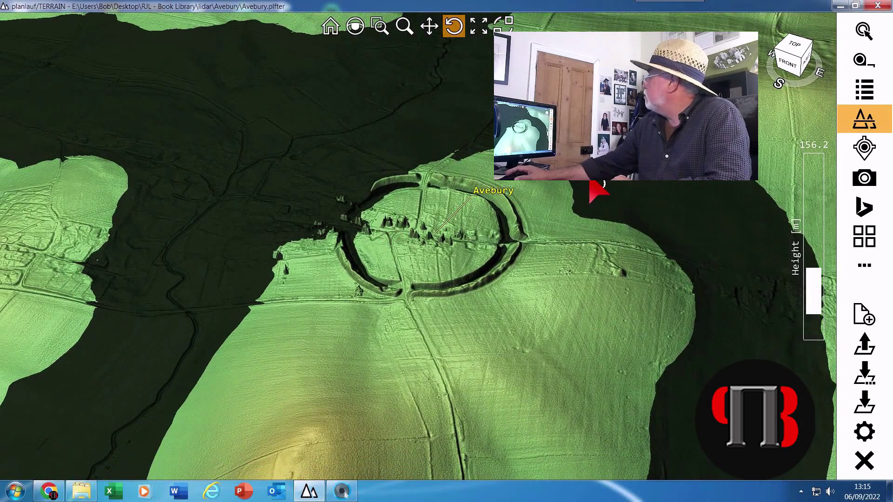
mouse_move(398, 235)
mouse_down()
mouse_move(424, 233)
mouse_move(389, 279)
mouse_move(314, 284)
mouse_move(272, 231)
mouse_up()
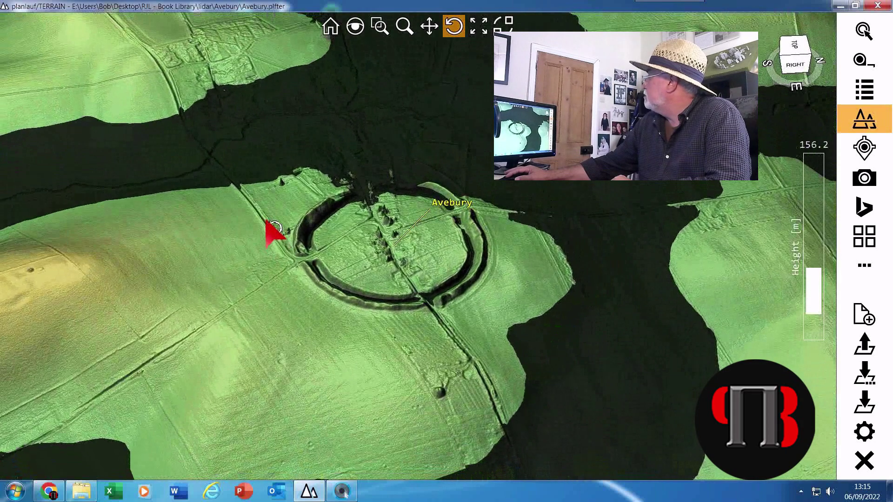
scroll(451, 250, up, 2)
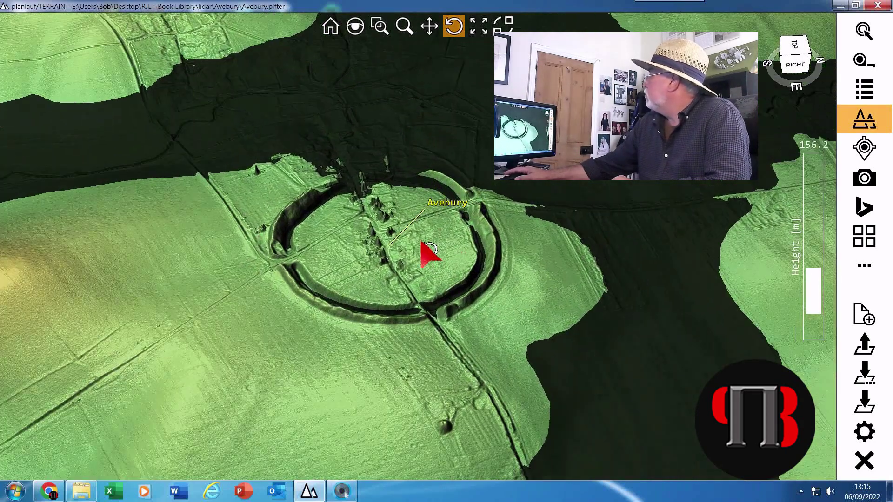
scroll(427, 254, up, 2)
scroll(418, 258, up, 2)
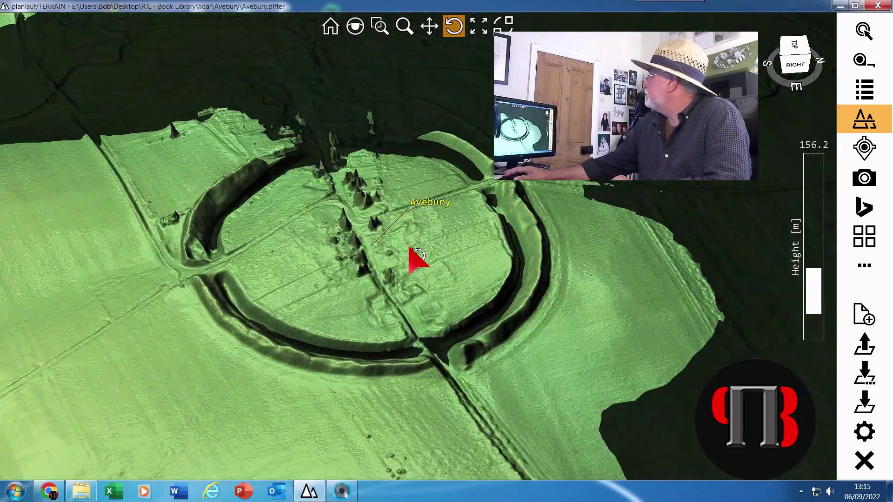
click(429, 26)
drag(410, 146, 433, 265)
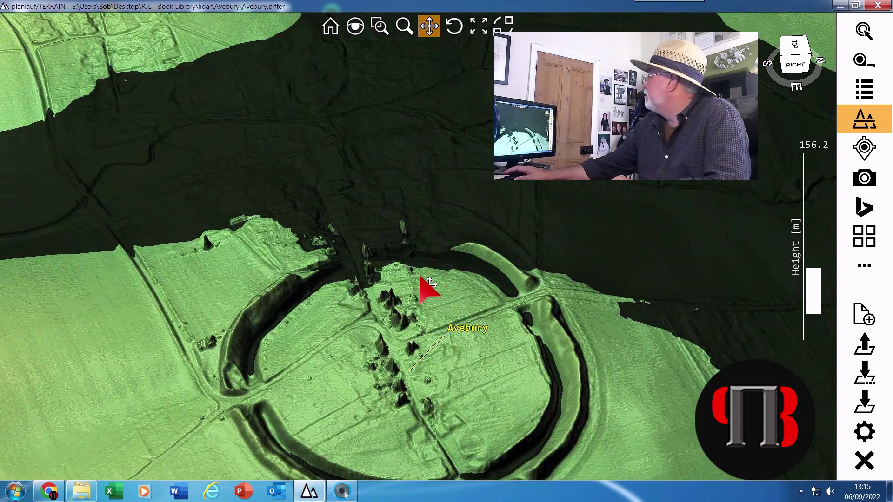
scroll(426, 286, up, 2)
scroll(419, 294, up, 2)
scroll(425, 314, up, 2)
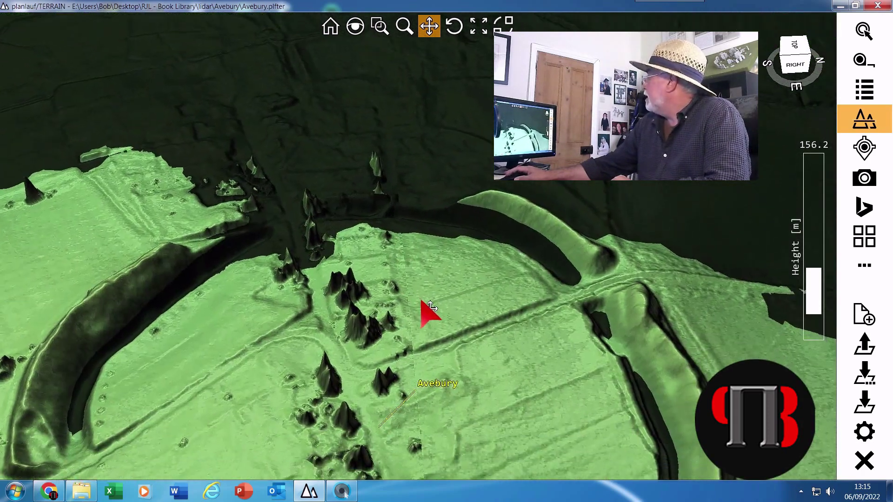
scroll(399, 325, up, 2)
scroll(398, 325, up, 1)
drag(398, 325, 462, 293)
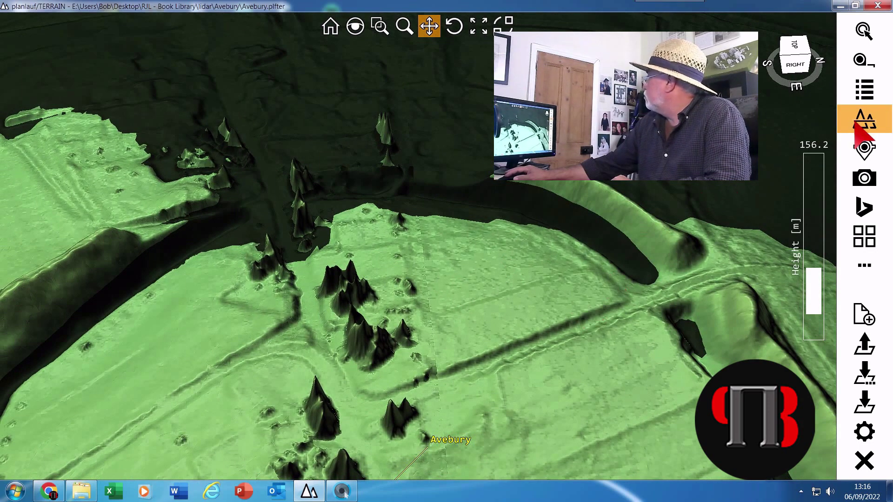
Switch off the Section Plane water overlay and shift the terrain slightly
click(864, 125)
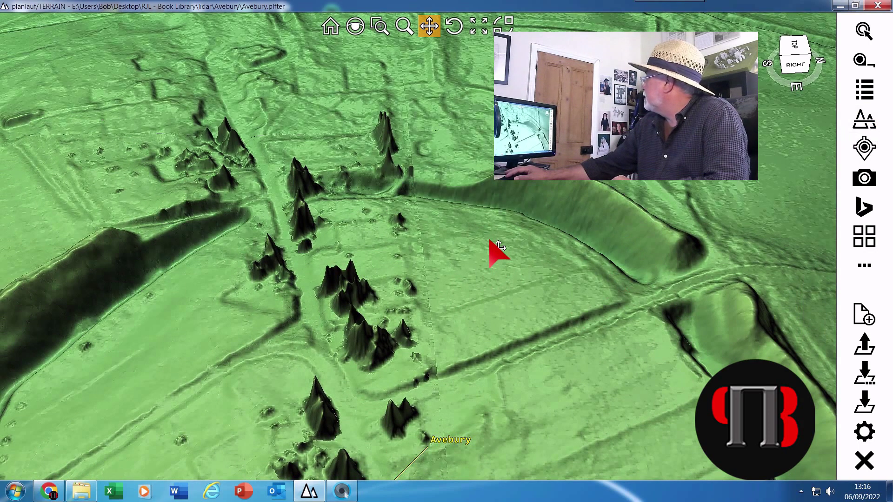
mouse_move(478, 248)
mouse_down()
mouse_move(508, 286)
mouse_move(564, 233)
mouse_up()
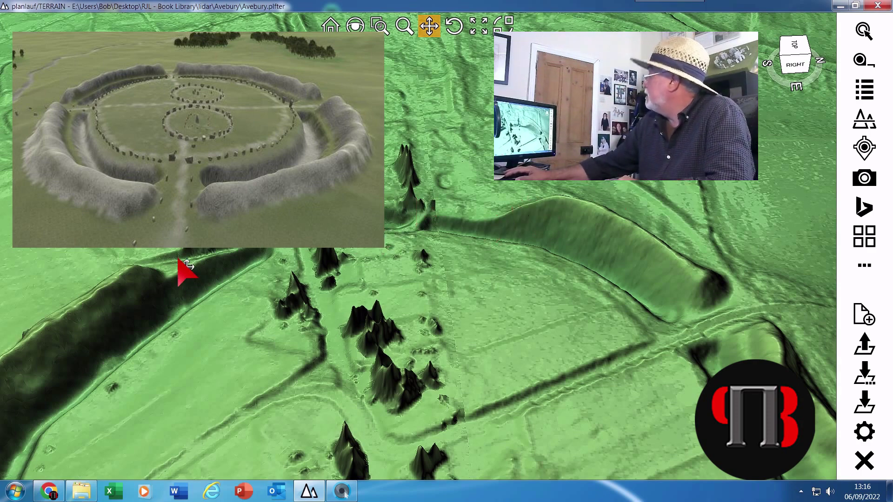
click(452, 30)
Look nearly straight down, centre the deep curved ditch, then tilt down onto it
mouse_move(448, 100)
mouse_down()
mouse_move(551, 201)
mouse_move(658, 200)
mouse_up()
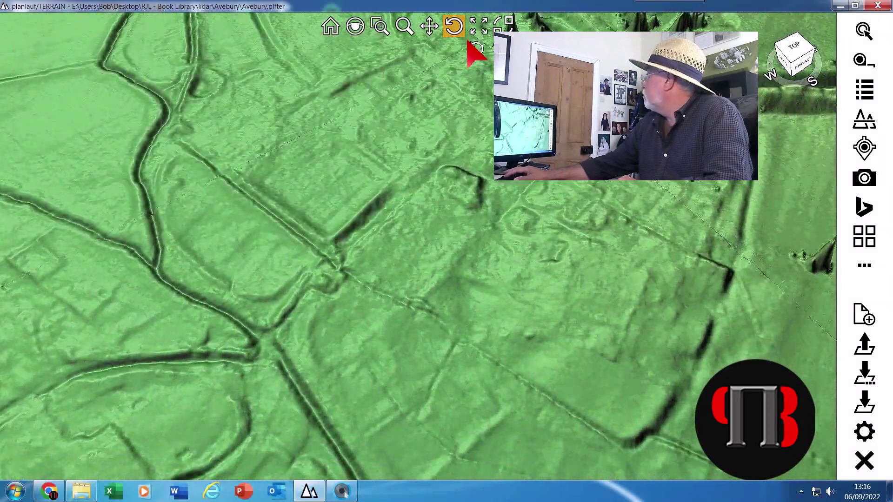
click(429, 26)
drag(409, 100, 426, 373)
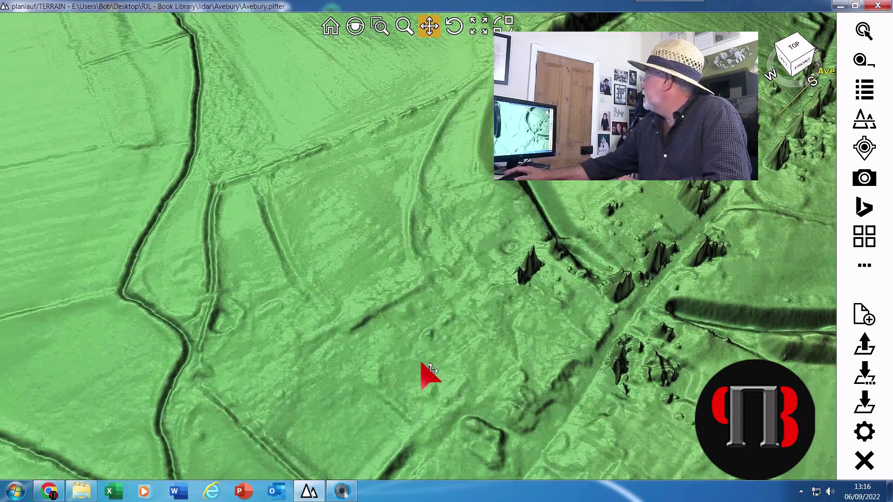
scroll(401, 259, up, 1)
scroll(412, 251, up, 1)
scroll(376, 293, up, 2)
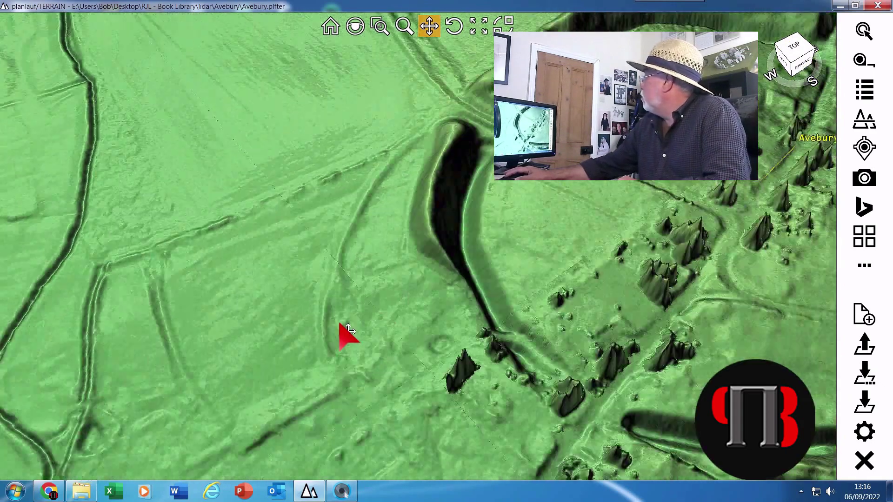
drag(342, 335, 279, 309)
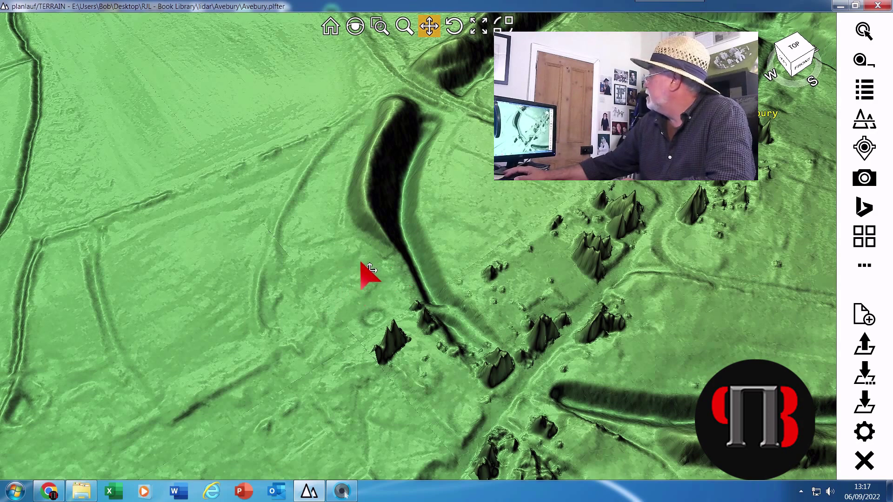
drag(370, 276, 315, 264)
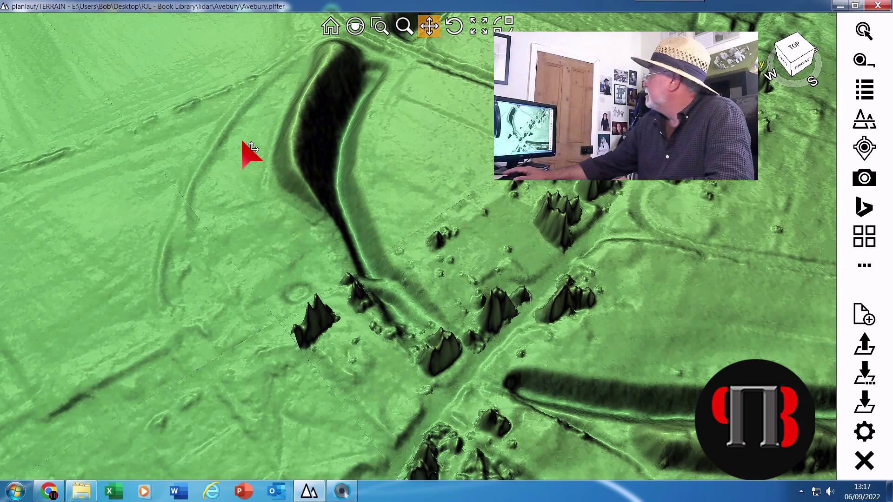
click(454, 26)
mouse_move(355, 139)
mouse_down()
mouse_move(367, 167)
mouse_move(474, 243)
mouse_move(509, 205)
mouse_move(564, 215)
mouse_move(580, 242)
mouse_move(579, 183)
mouse_move(548, 180)
mouse_move(493, 209)
mouse_move(471, 180)
mouse_up()
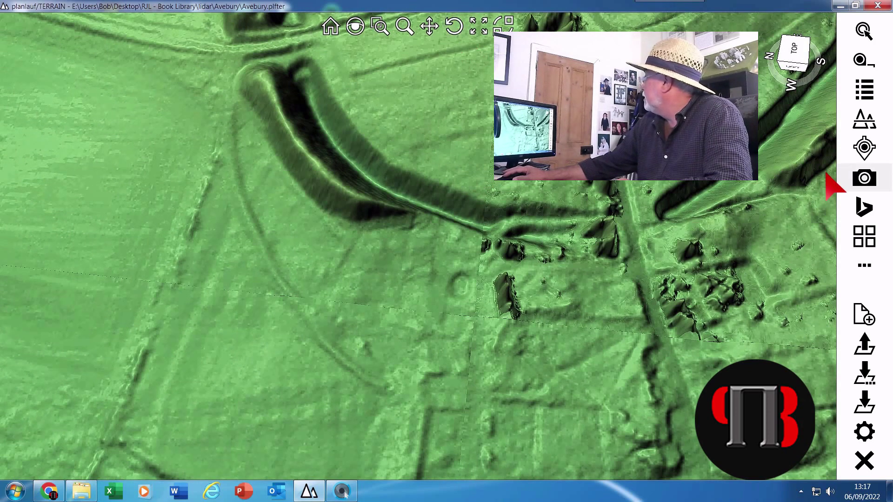
Turn the Section Plane water overlay back on
click(866, 120)
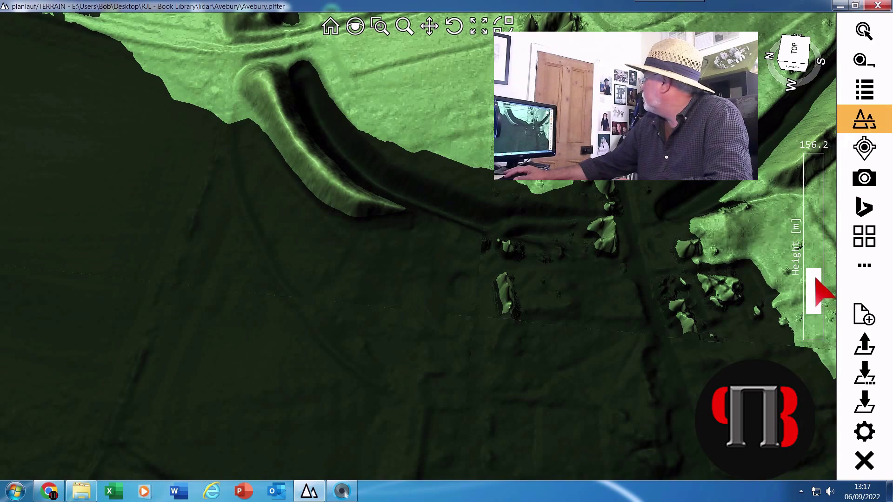
scroll(821, 292, down, 2)
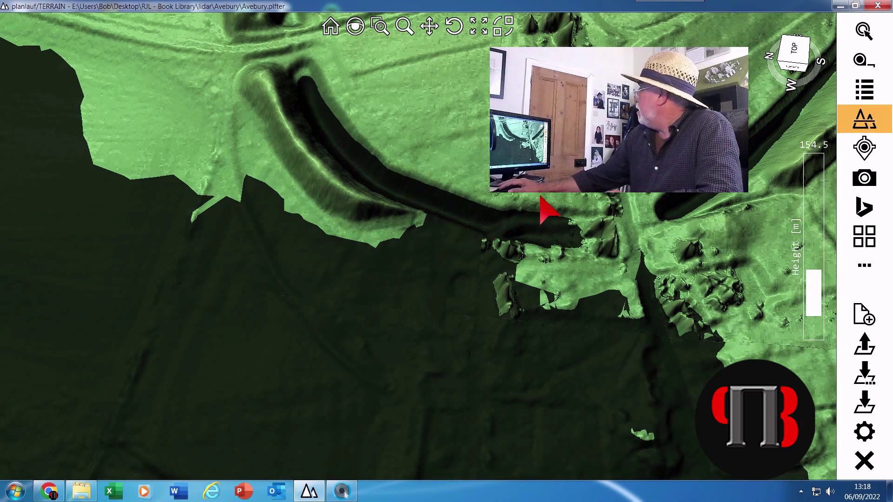
Turn the view around the ditch and slide it left along the long ditch
click(453, 26)
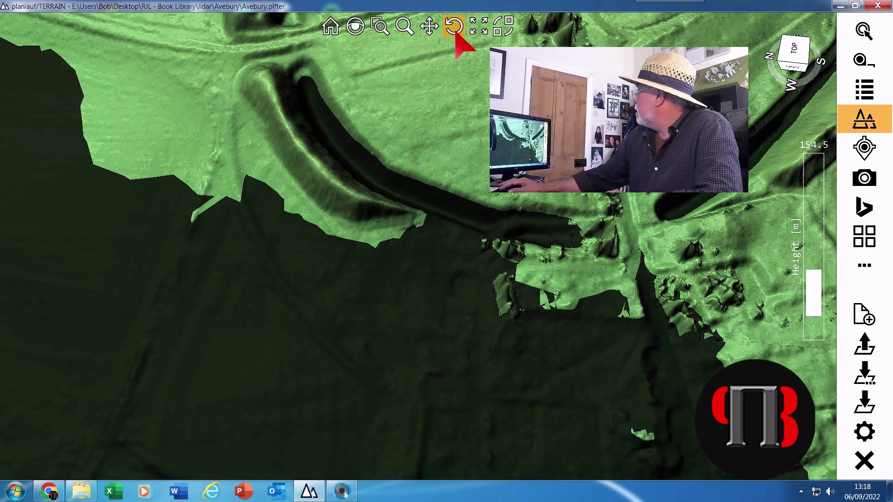
drag(656, 203, 568, 224)
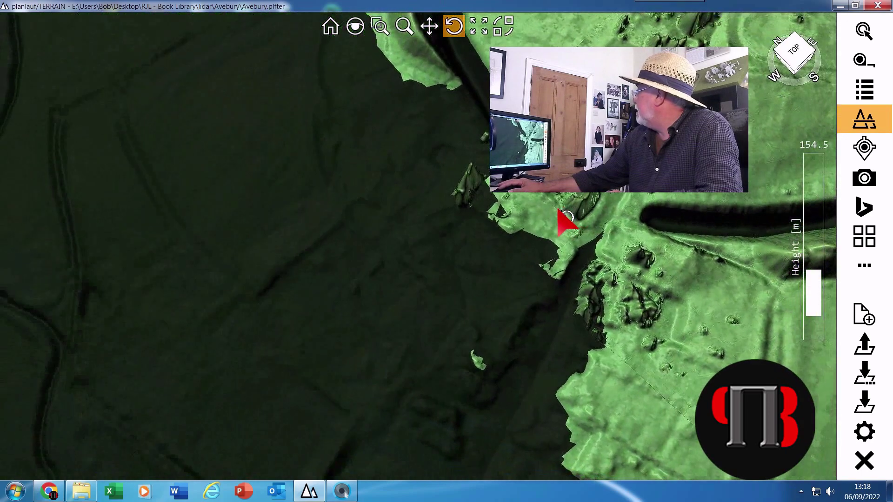
click(429, 26)
drag(613, 259, 256, 250)
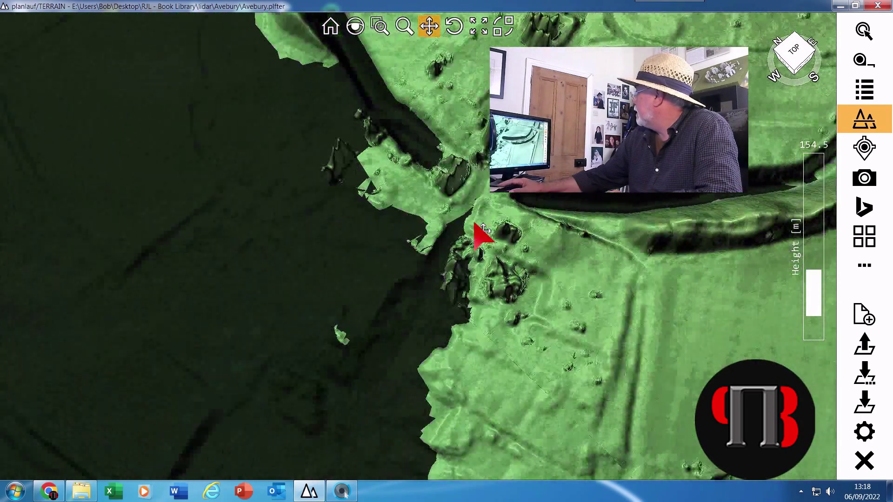
scroll(288, 249, up, 2)
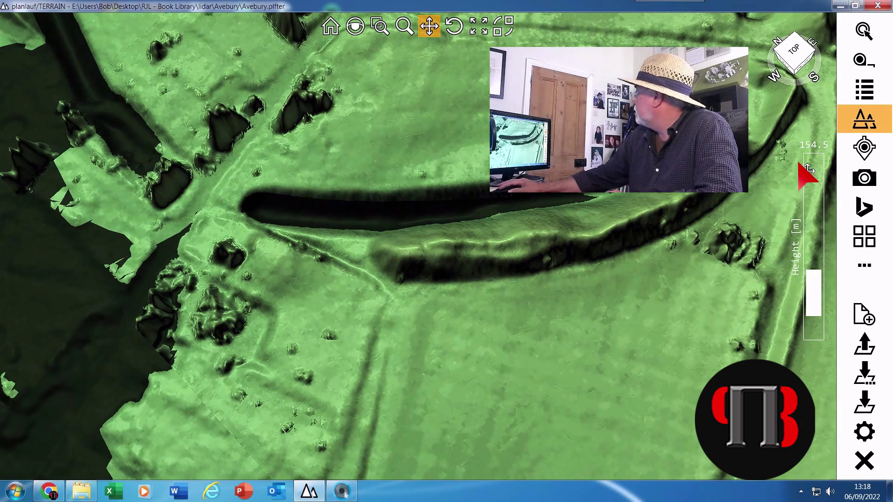
scroll(688, 200, up, 2)
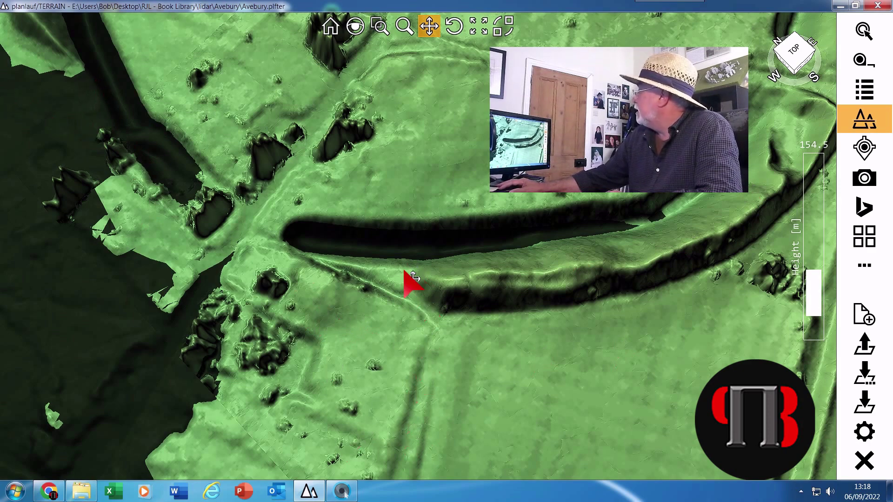
Pan over the field features beside the ditch, returning the long ditch to mid-view
drag(370, 389, 404, 304)
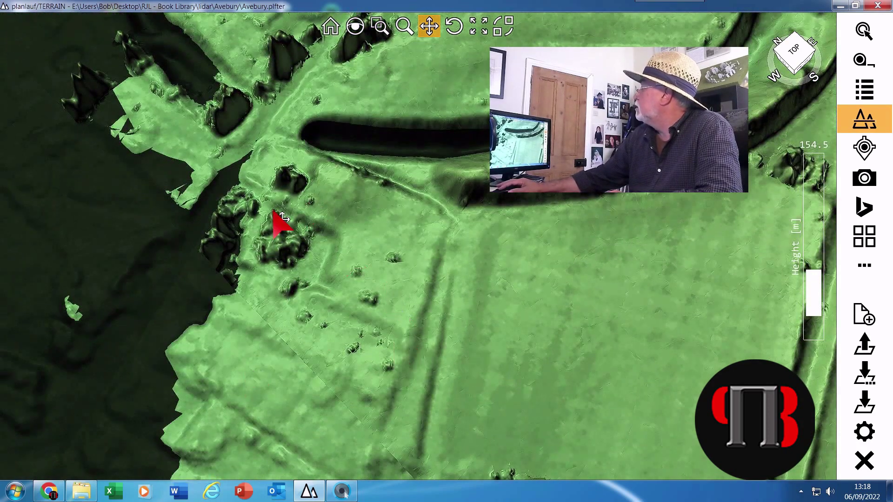
drag(393, 235, 403, 281)
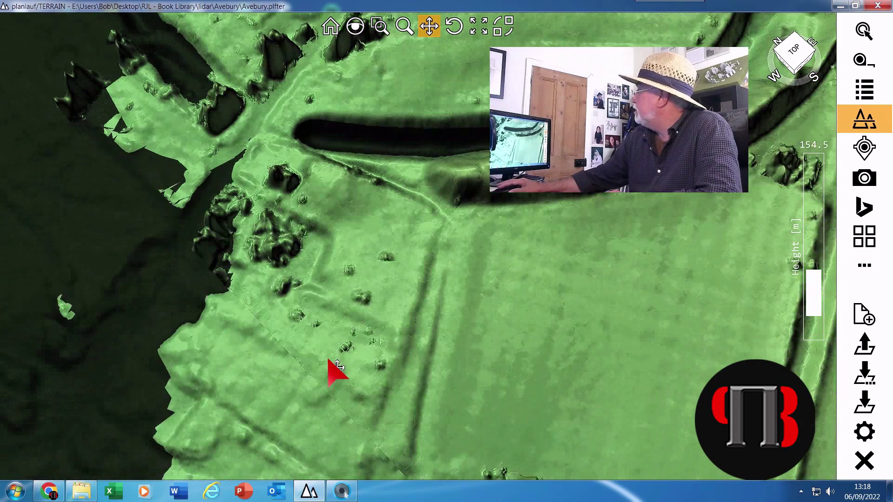
drag(363, 425, 275, 202)
drag(249, 279, 282, 255)
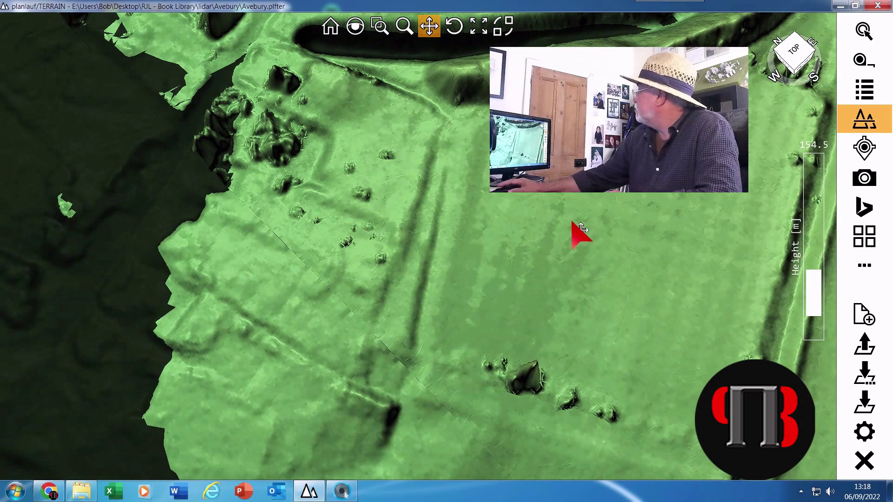
drag(517, 295, 585, 206)
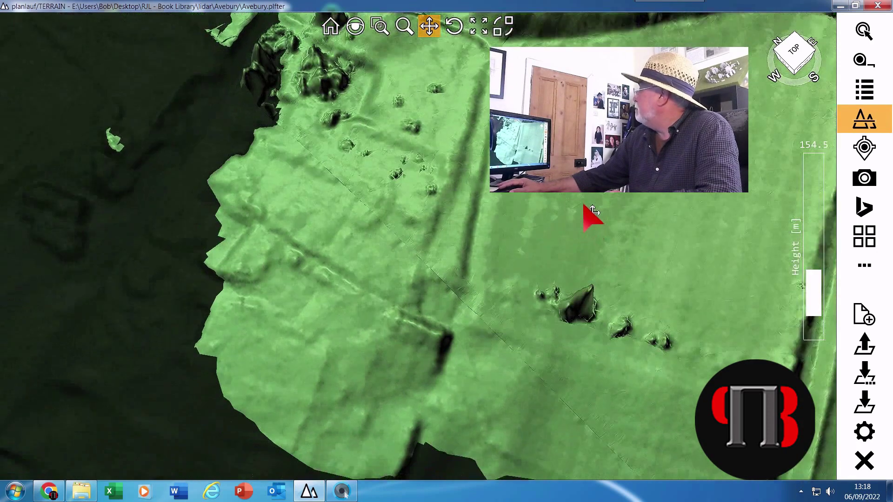
drag(404, 193, 392, 255)
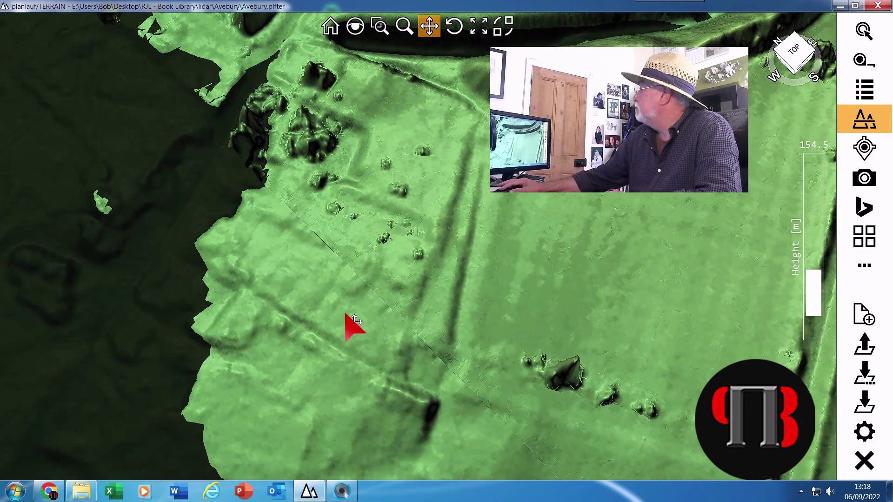
drag(354, 322, 292, 391)
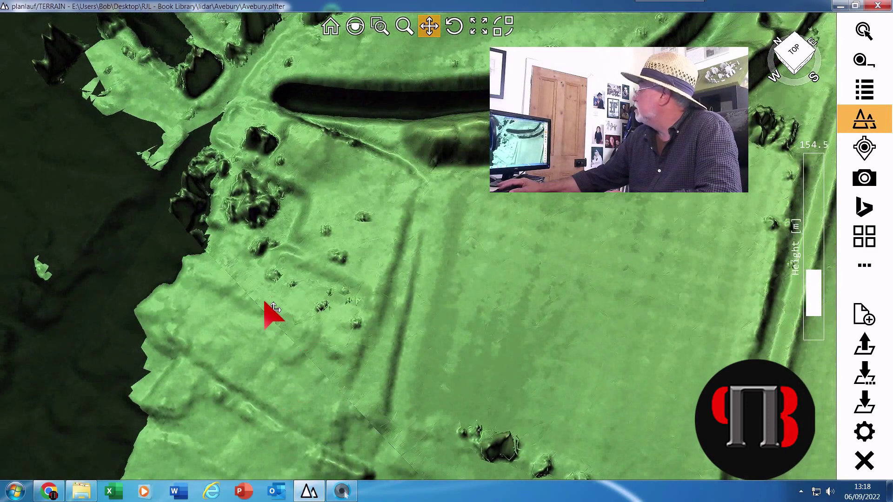
drag(271, 314, 315, 361)
drag(340, 279, 390, 392)
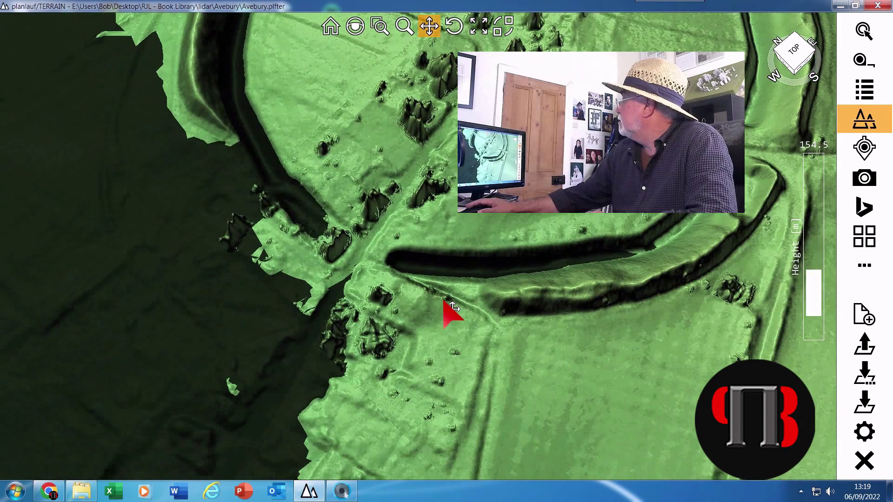
scroll(450, 310, down, 3)
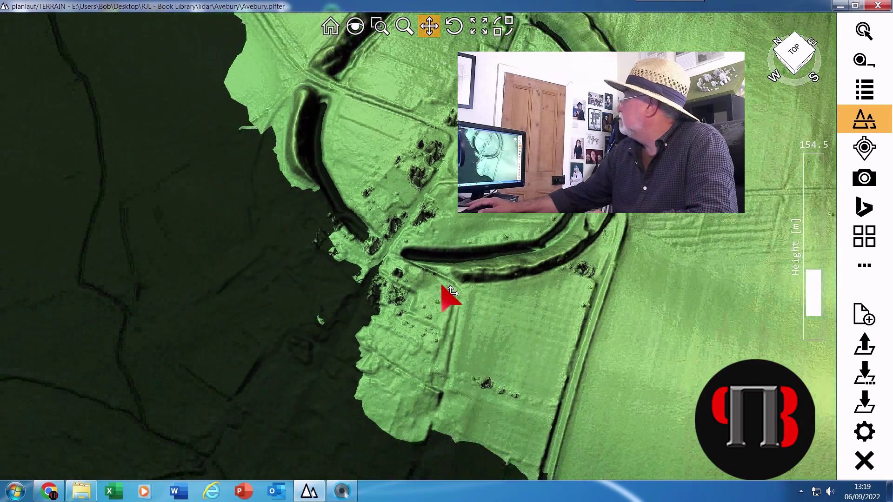
scroll(418, 336, up, 2)
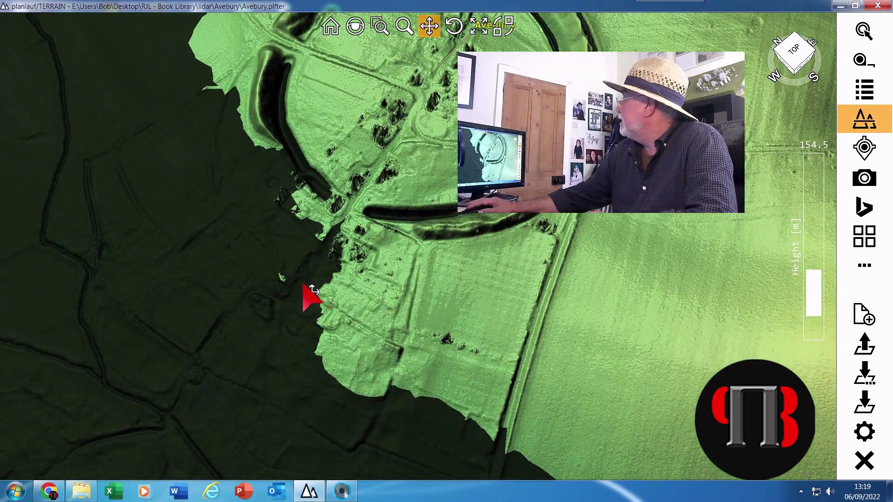
scroll(311, 296, up, 2)
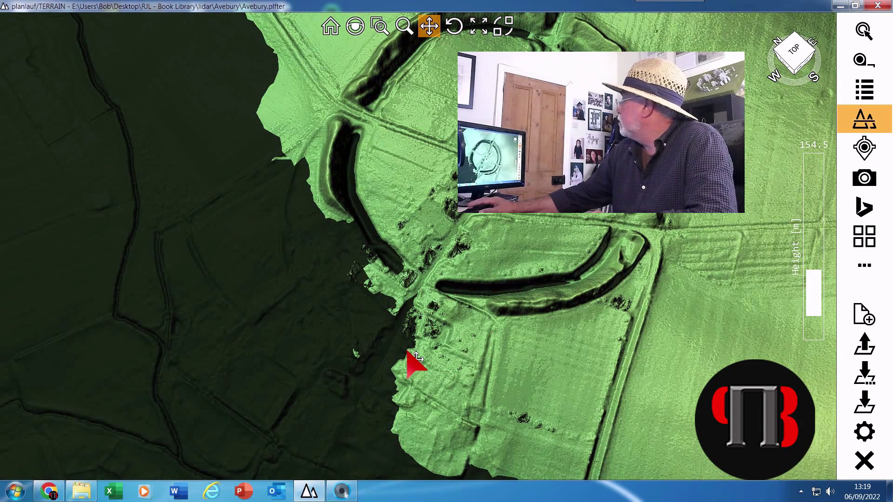
Centre the whole henge circle in the overhead view and pick Rotate
drag(414, 360, 349, 458)
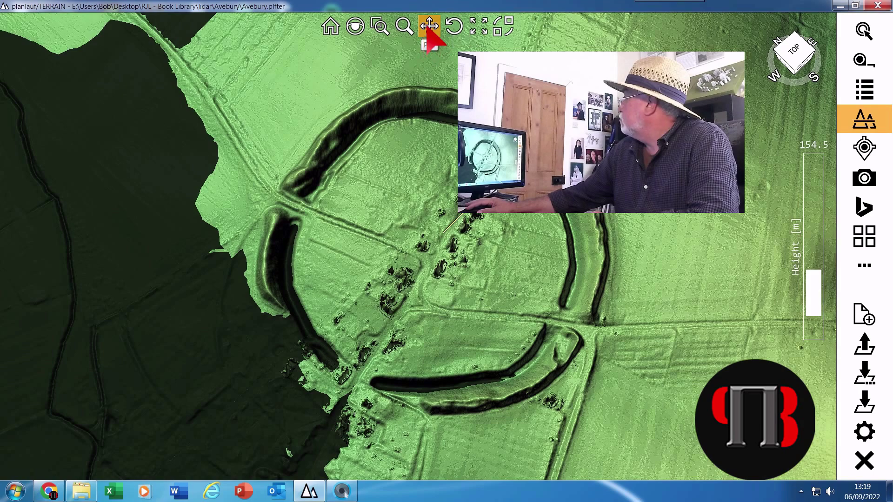
click(453, 25)
Tilt into an oblique view showing the standing stones inside the banks, then release Rotate
drag(451, 80, 464, 105)
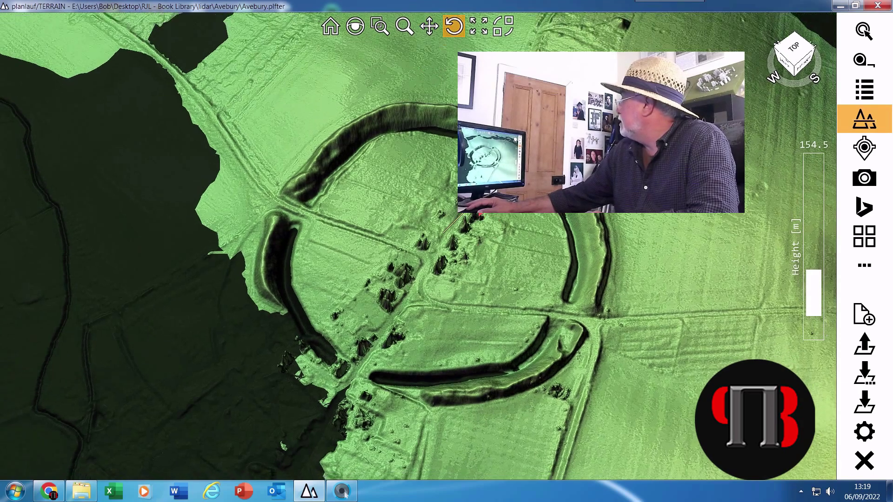
mouse_move(479, 215)
mouse_down()
mouse_move(393, 187)
mouse_move(412, 196)
mouse_up()
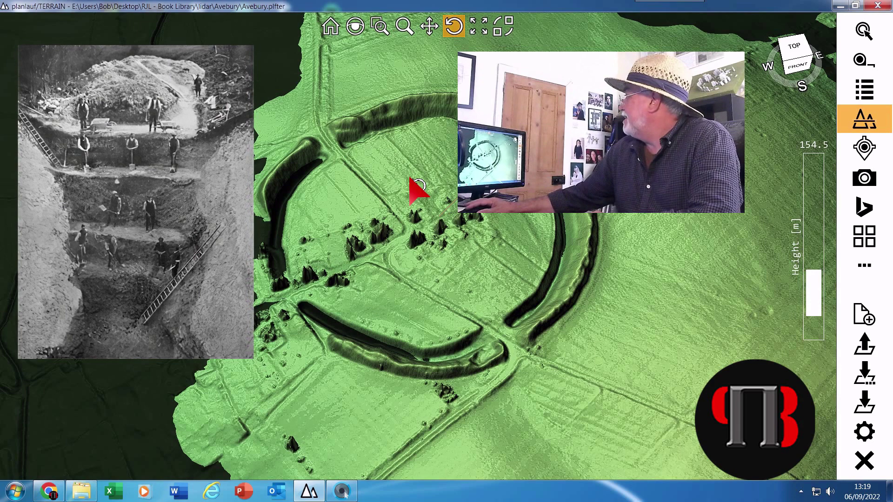
click(453, 27)
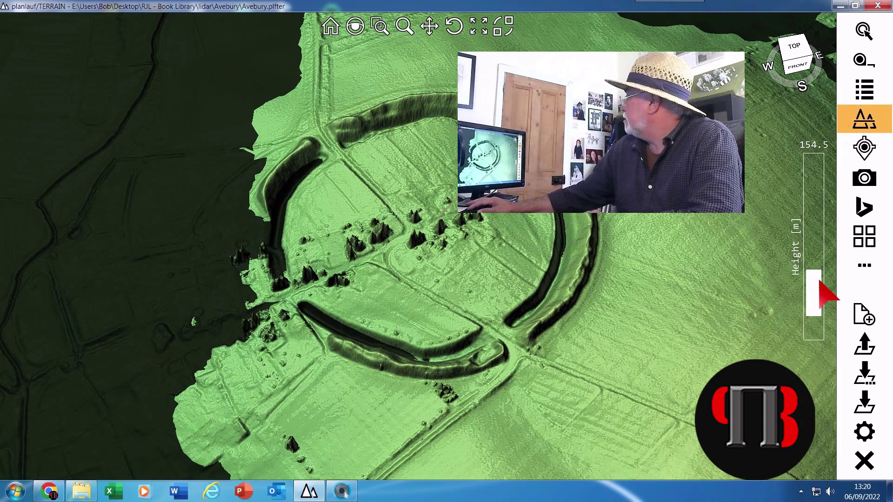
scroll(823, 290, down, 1)
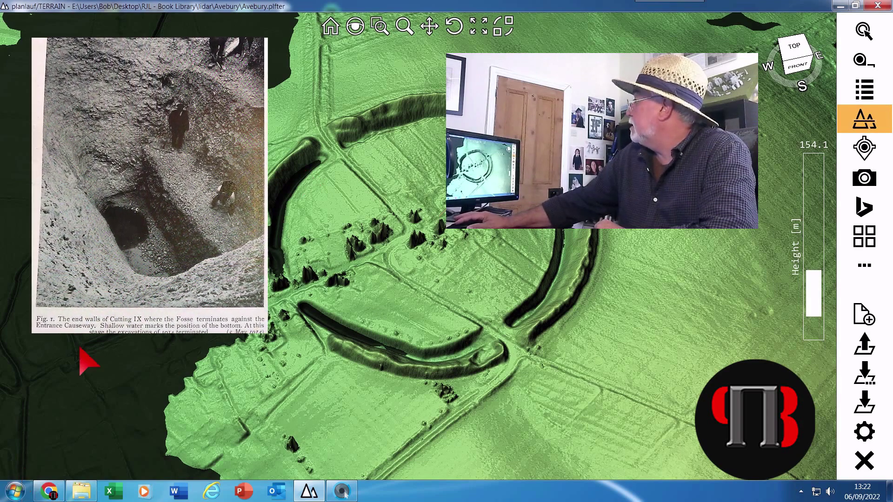
Pan the henge rightward to expose the flooded low ground west of it
click(429, 28)
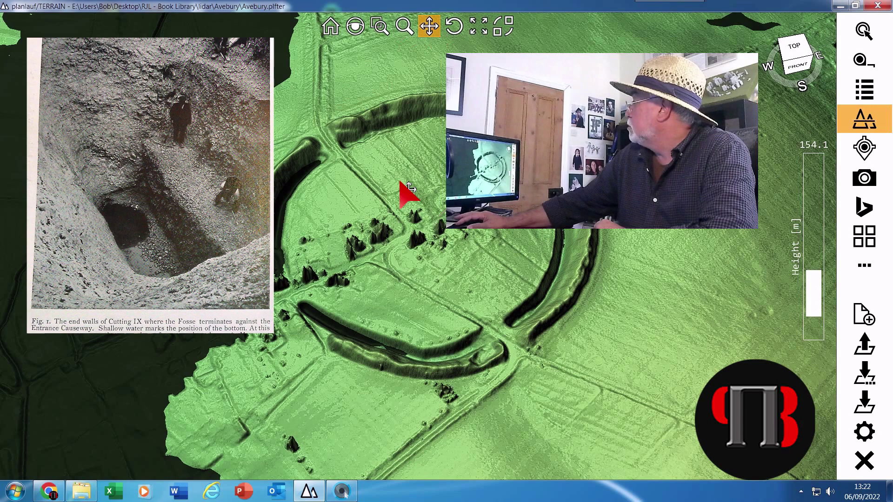
drag(404, 189, 564, 195)
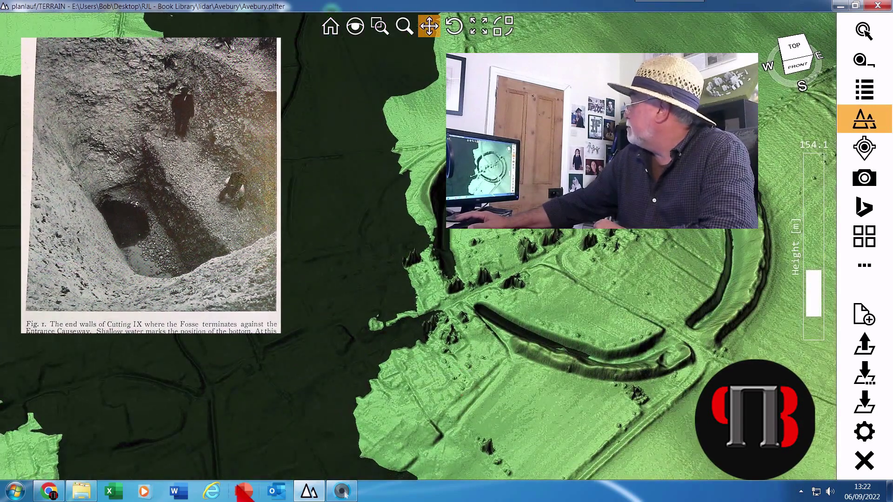